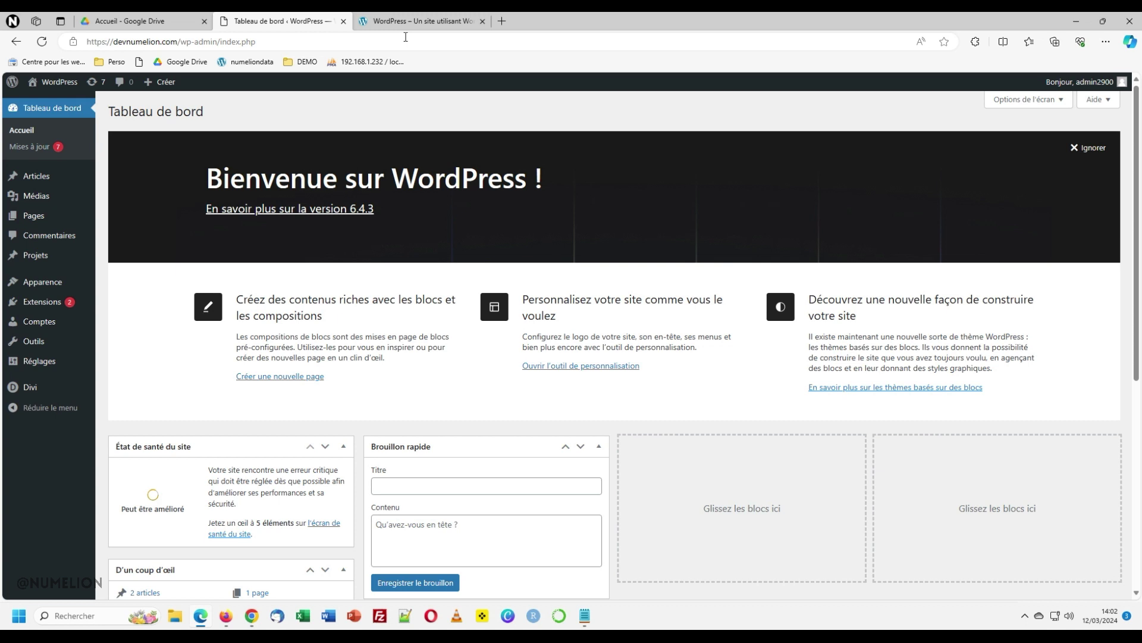
- Check the public site devnumelion.com in the browser by loading it over HTTPS and over plain HTTP
key("ctrl+Tab")
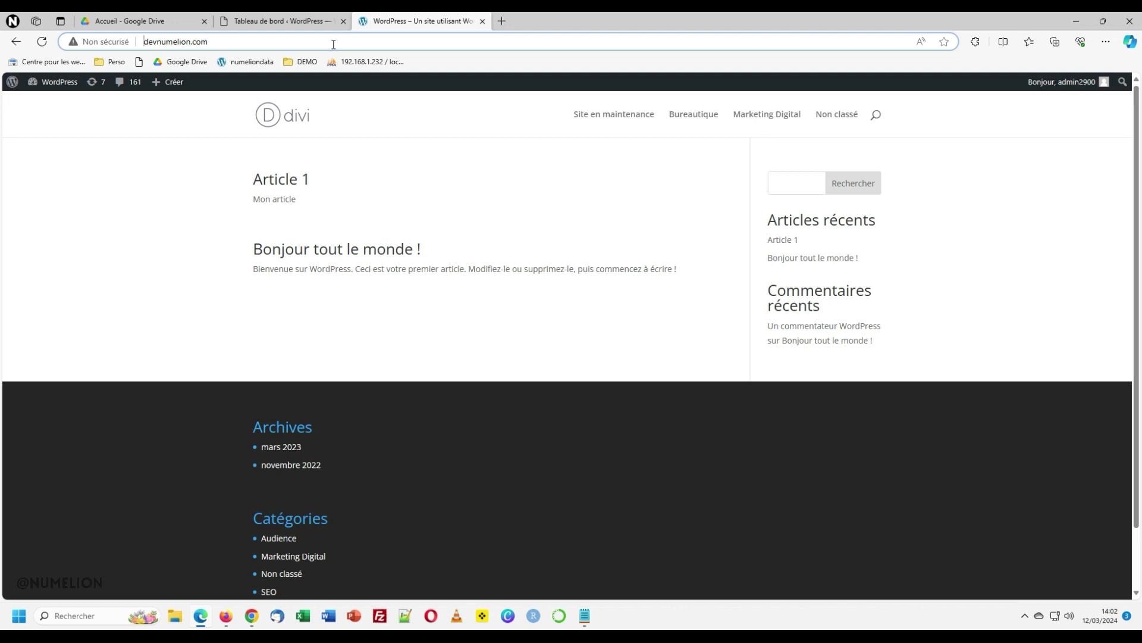
left_click(333, 23)
left_click(414, 23)
key("ctrl+shift+Tab")
key("ctrl+Tab")
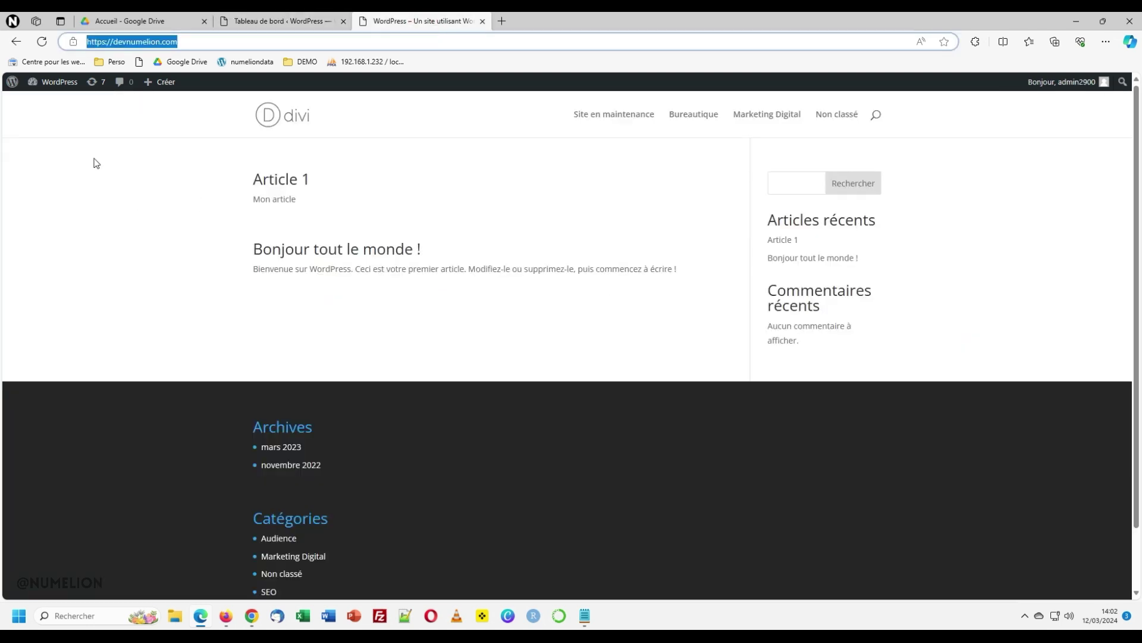
left_click(105, 41)
key("BackSpace")
left_click(152, 67)
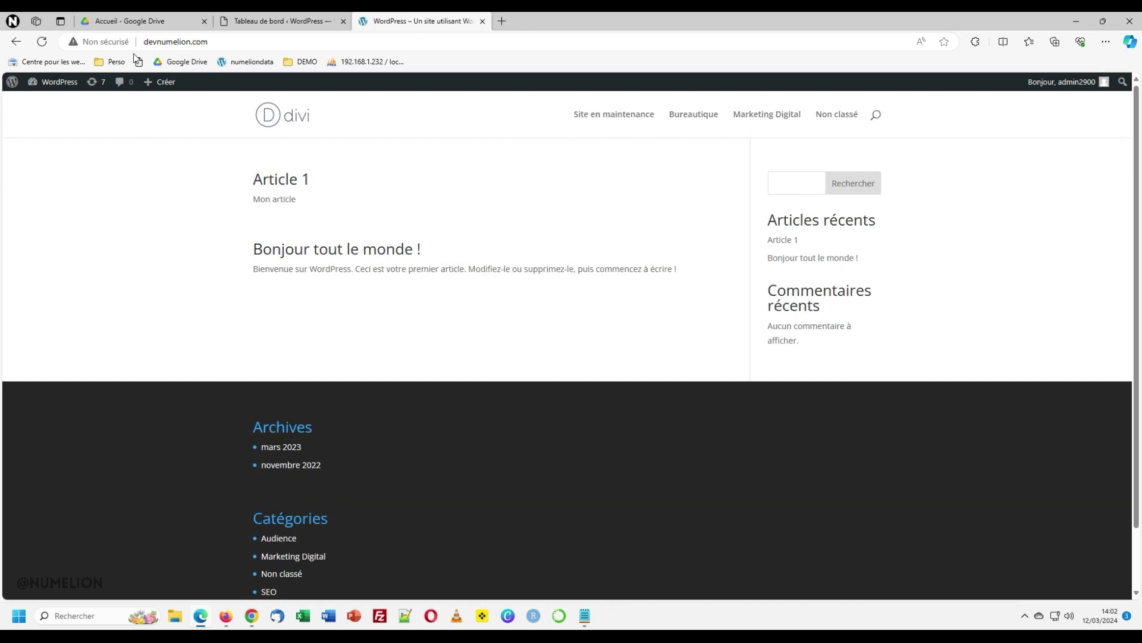
- Return to the WordPress dashboard and search the plugins available to add for "ssl"
left_click(317, 28)
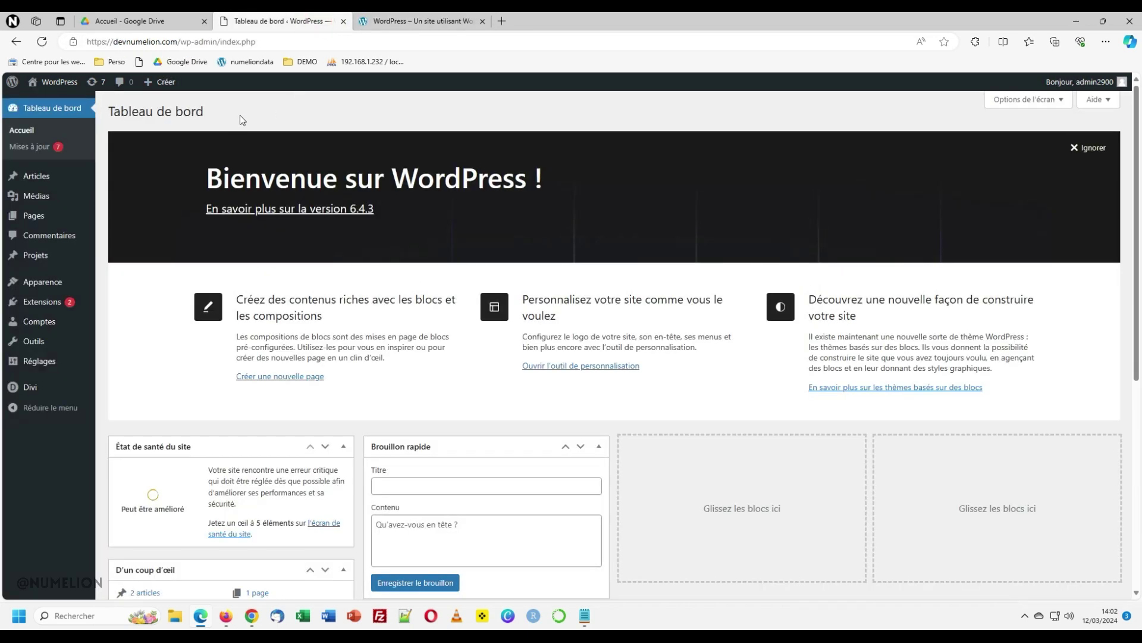
mouse_move(52, 304)
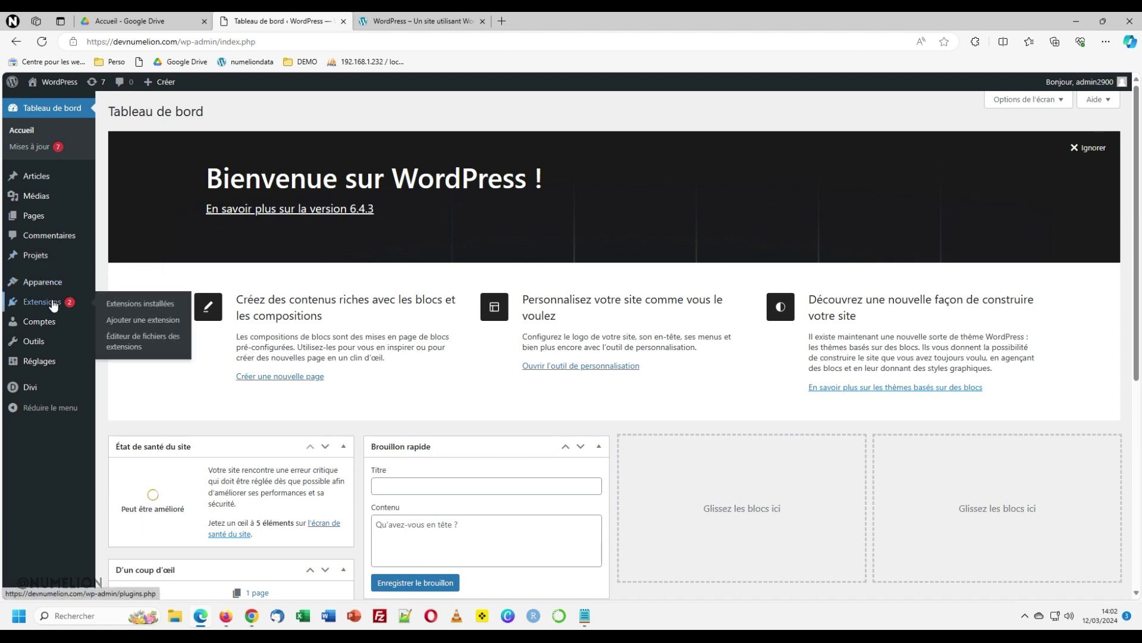
left_click(128, 327)
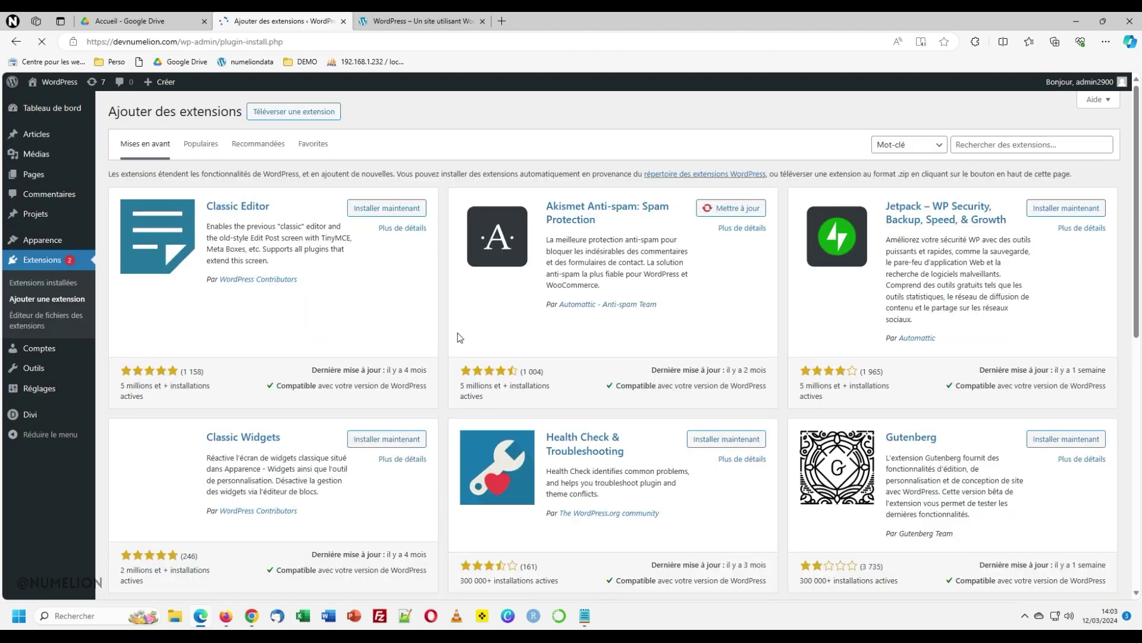
left_click(1007, 144)
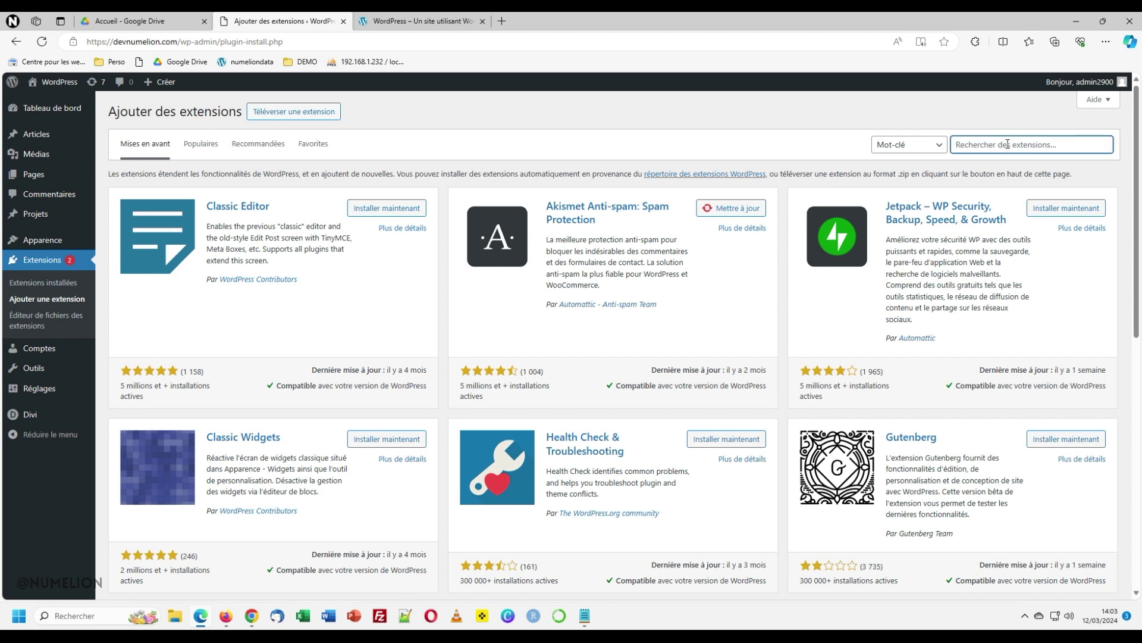
type("ssl")
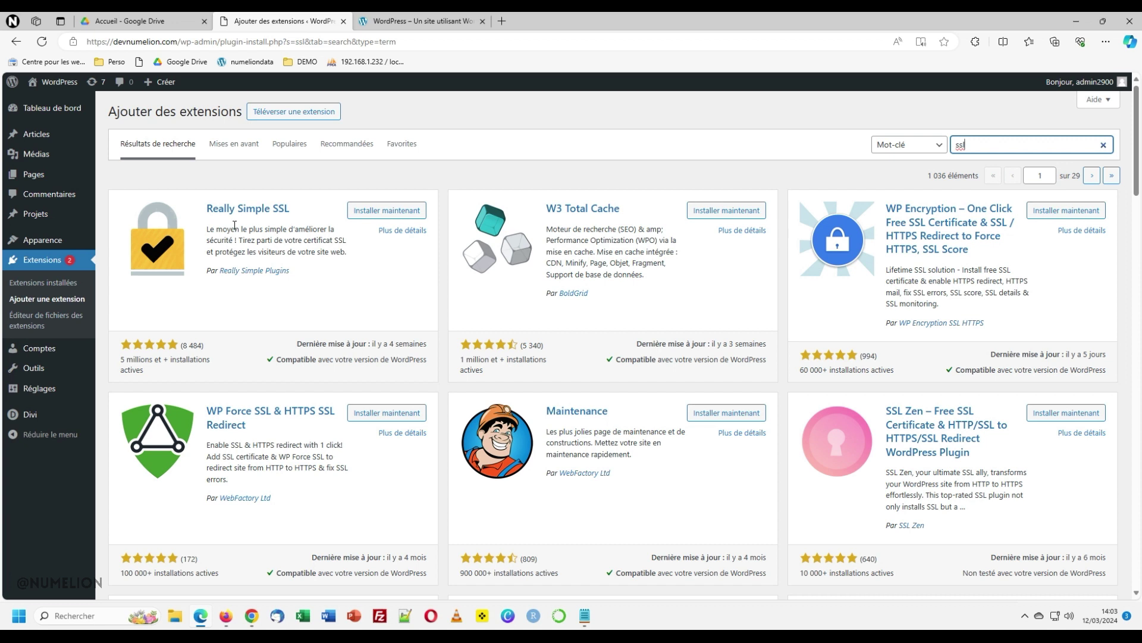
- Search the plugins for "redirection" and install and activate the Redirection plugin that manages 301 redirects and tracks 404 errors
key("Escape")
type("redirection")
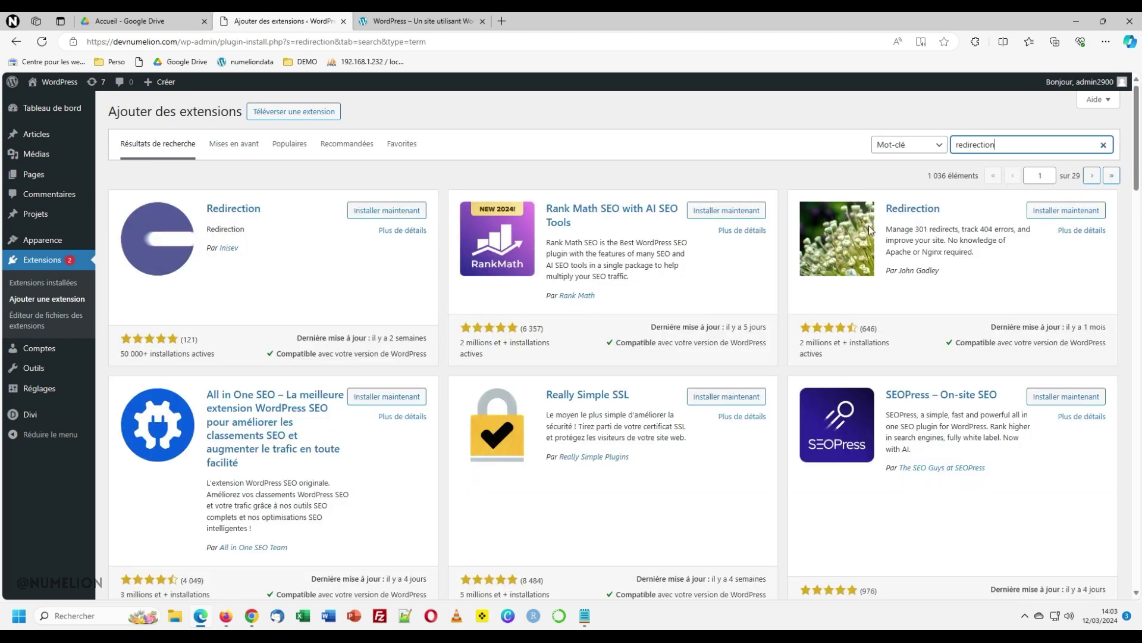
left_click(1065, 212)
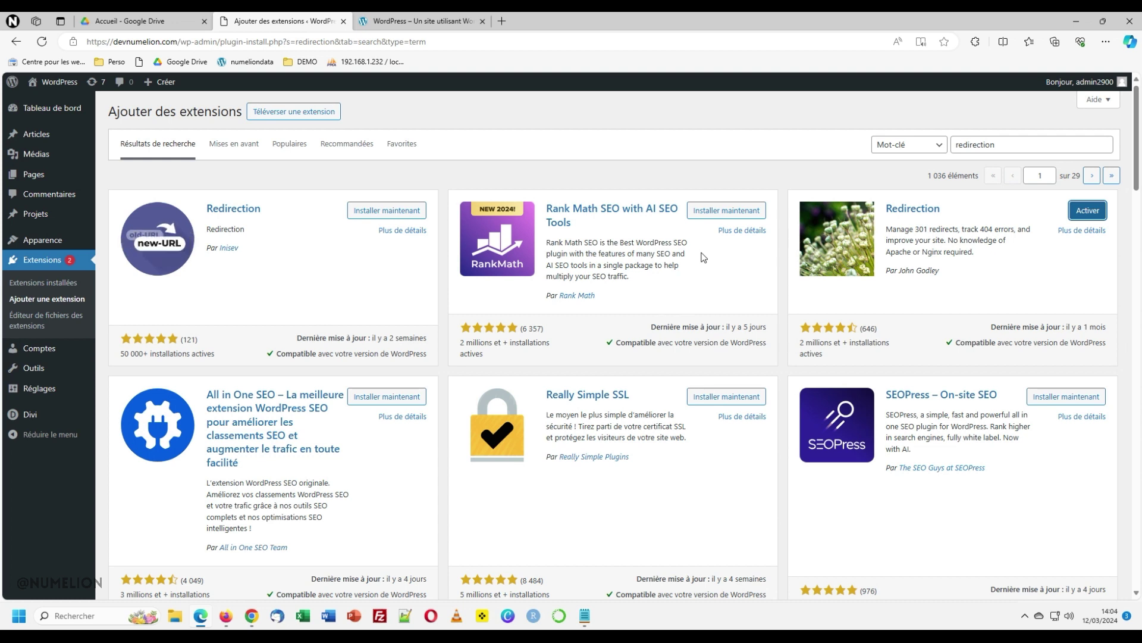
left_click(1088, 210)
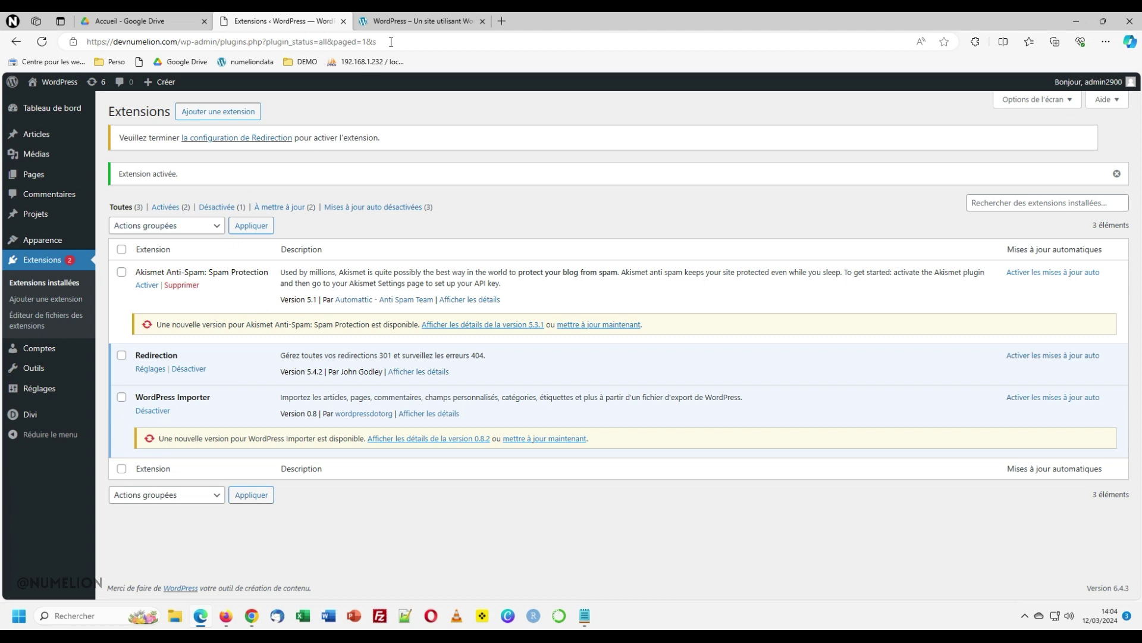
- Open the Redirection tool in the WordPress admin and start its guided configuration
left_click(400, 21)
left_click(280, 21)
mouse_move(69, 361)
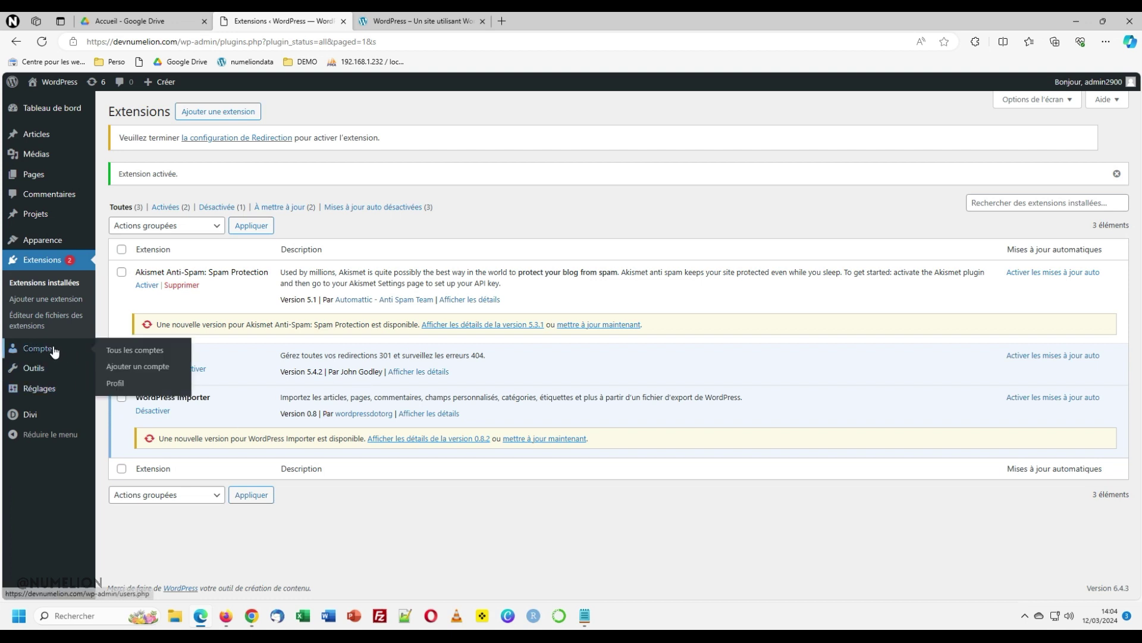
left_click(130, 469)
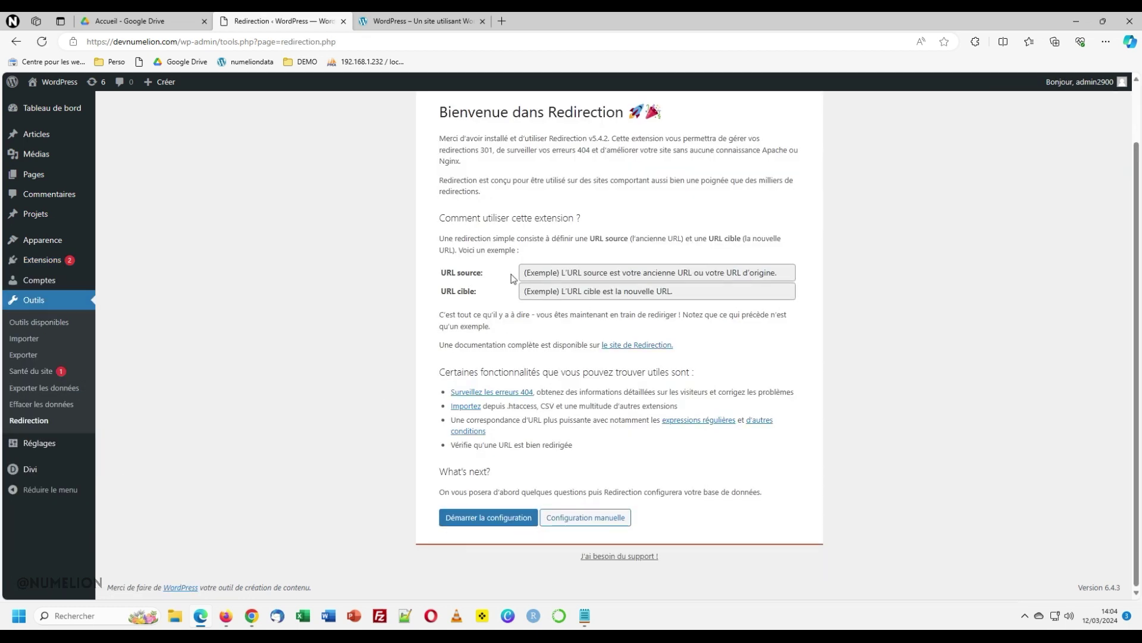
left_click(492, 518)
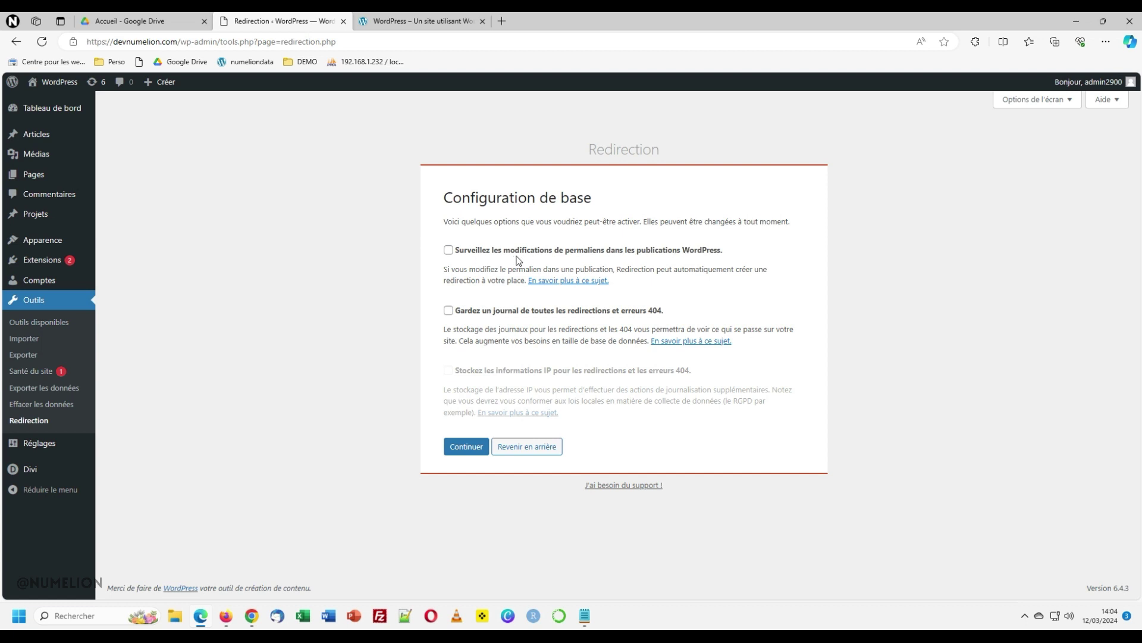
- Enable permalink-change monitoring and the log of redirects and 404 errors, without IP storage, and complete the Redirection setup
left_click(601, 255)
left_click(488, 310)
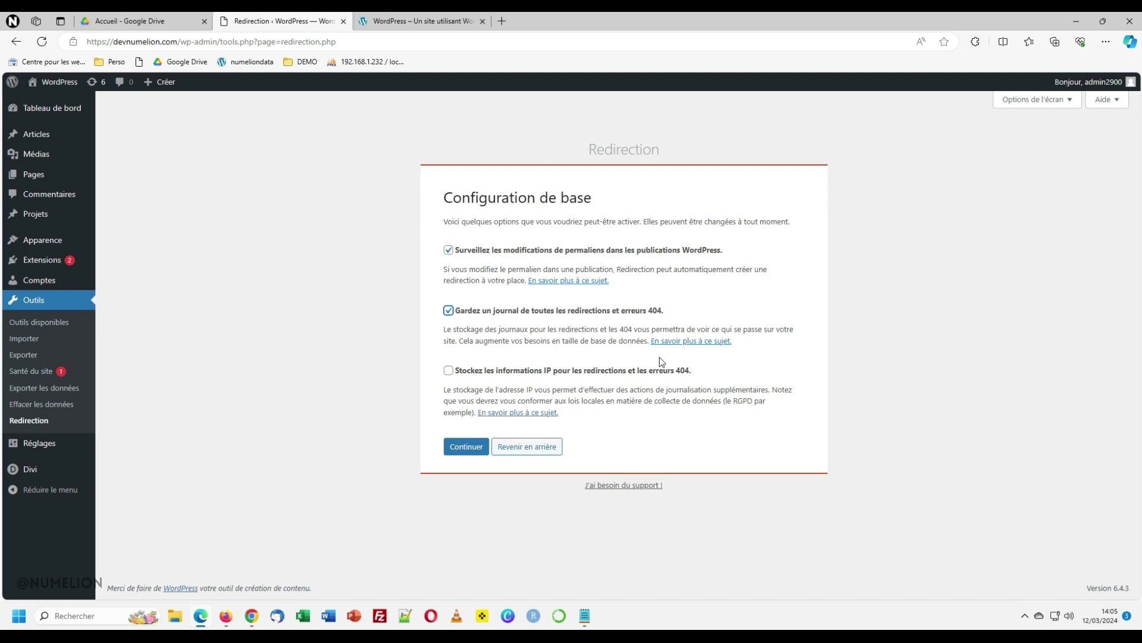
left_click(670, 310)
left_click_drag(670, 310, 630, 315)
left_click(466, 446)
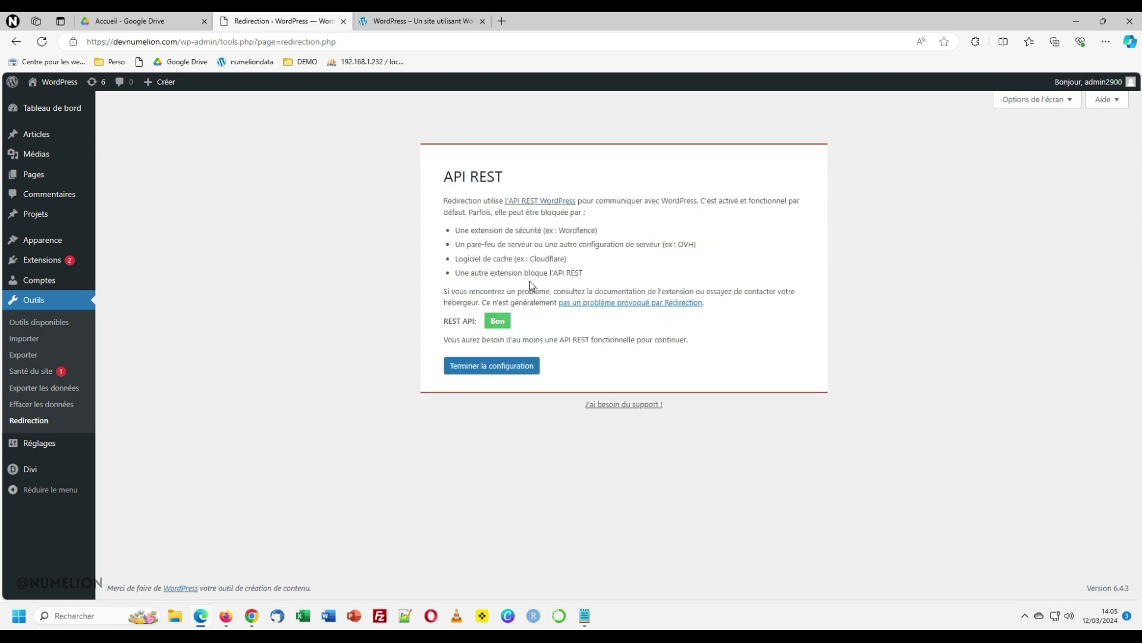
left_click(473, 364)
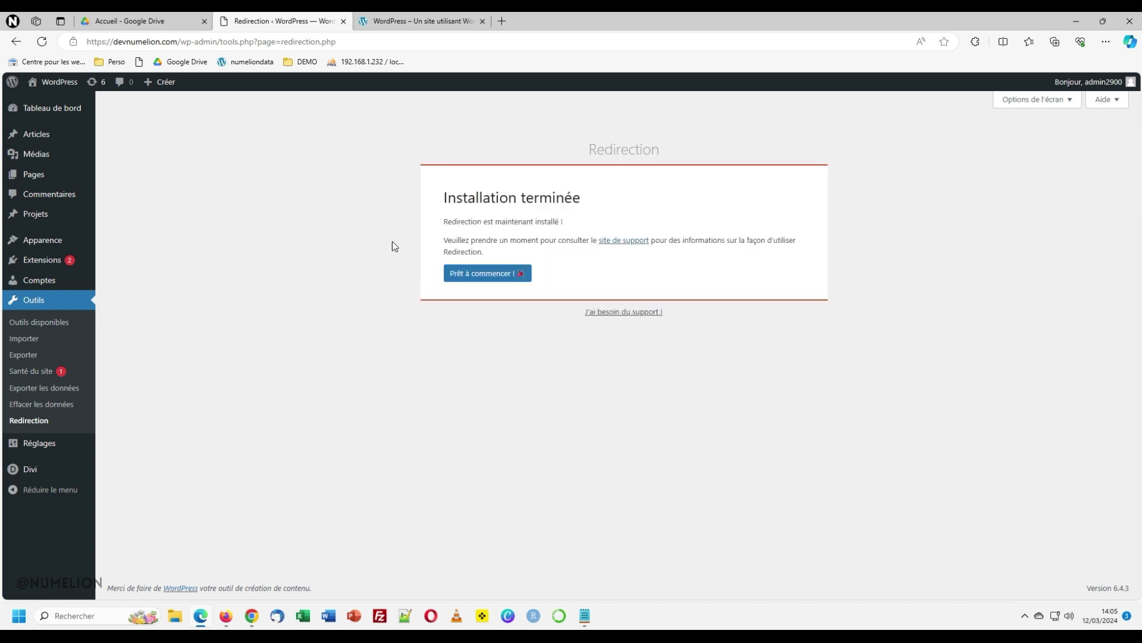
left_click(507, 273)
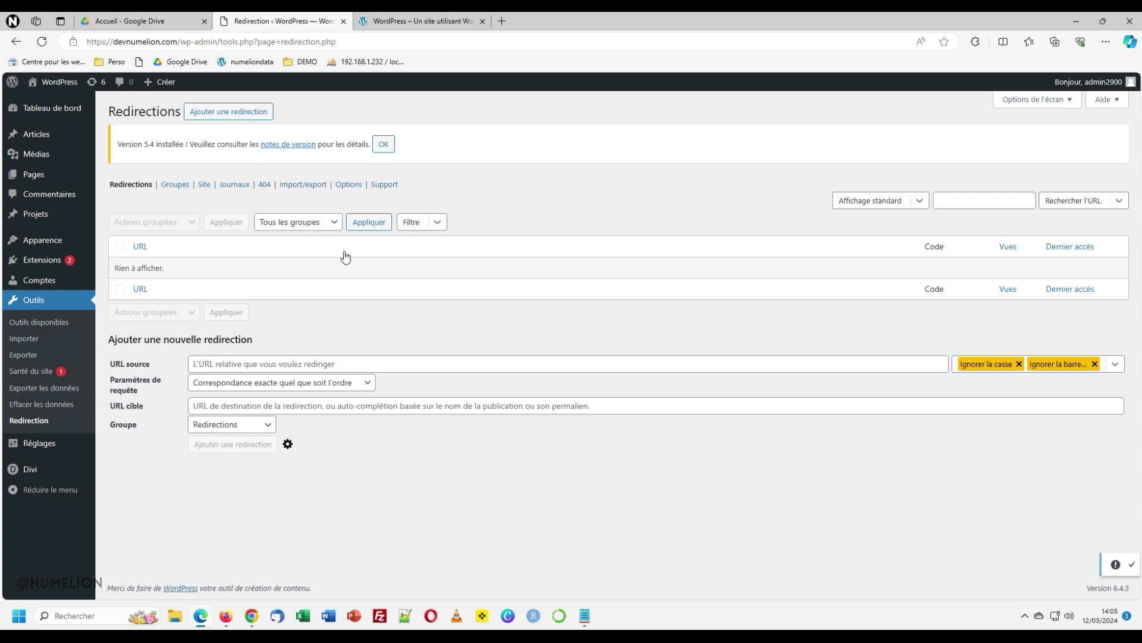
- Open the form for a new redirection and view its available groups
left_click(230, 112)
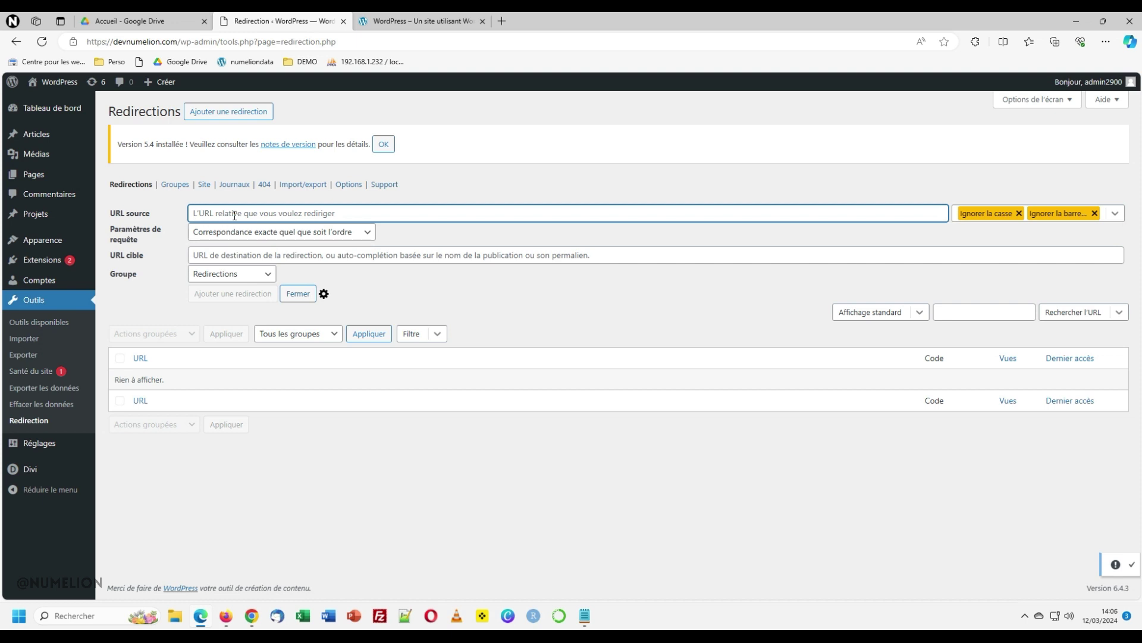
left_click(250, 276)
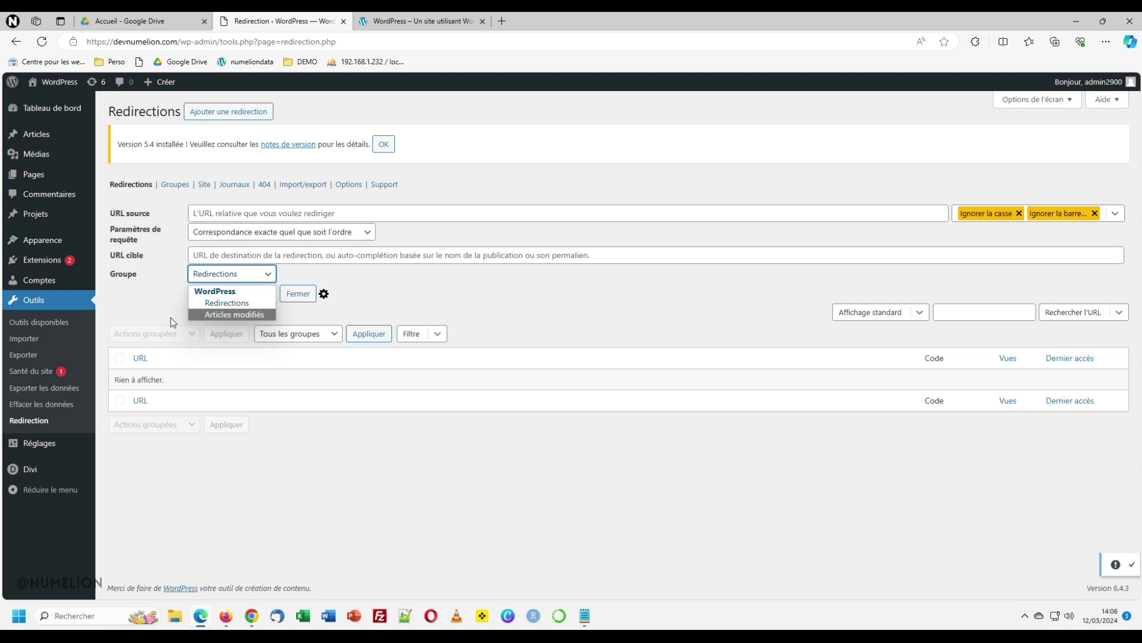
- In Redirection's site settings, force the redirection from HTTP to HTTPS under the canonical settings and save the change
left_click(203, 184)
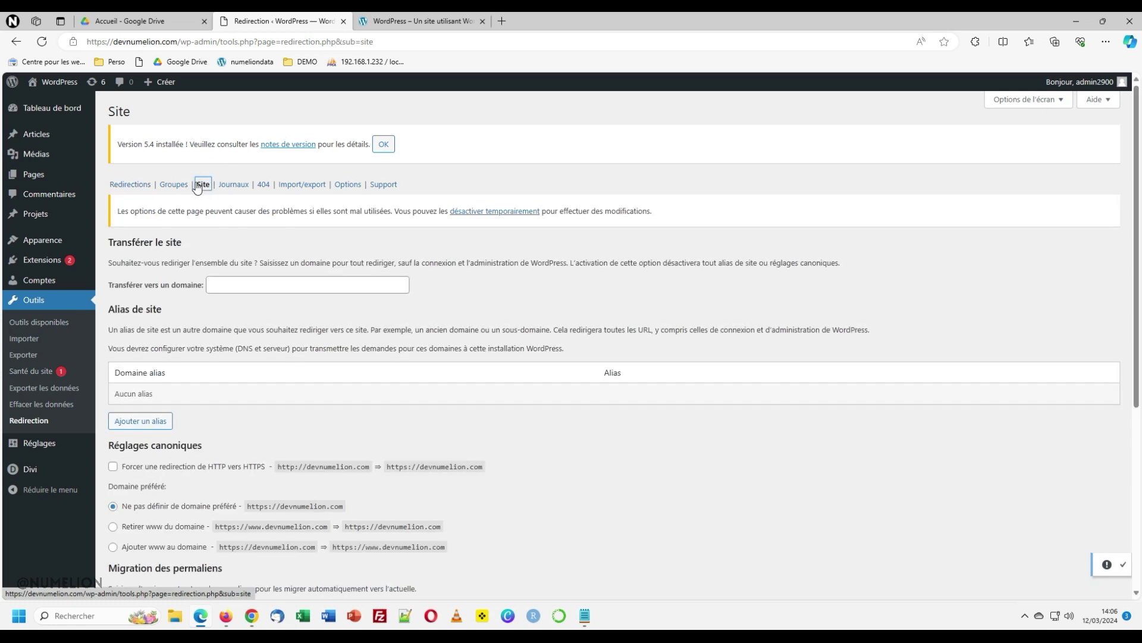
scroll(267, 314, "down", 1)
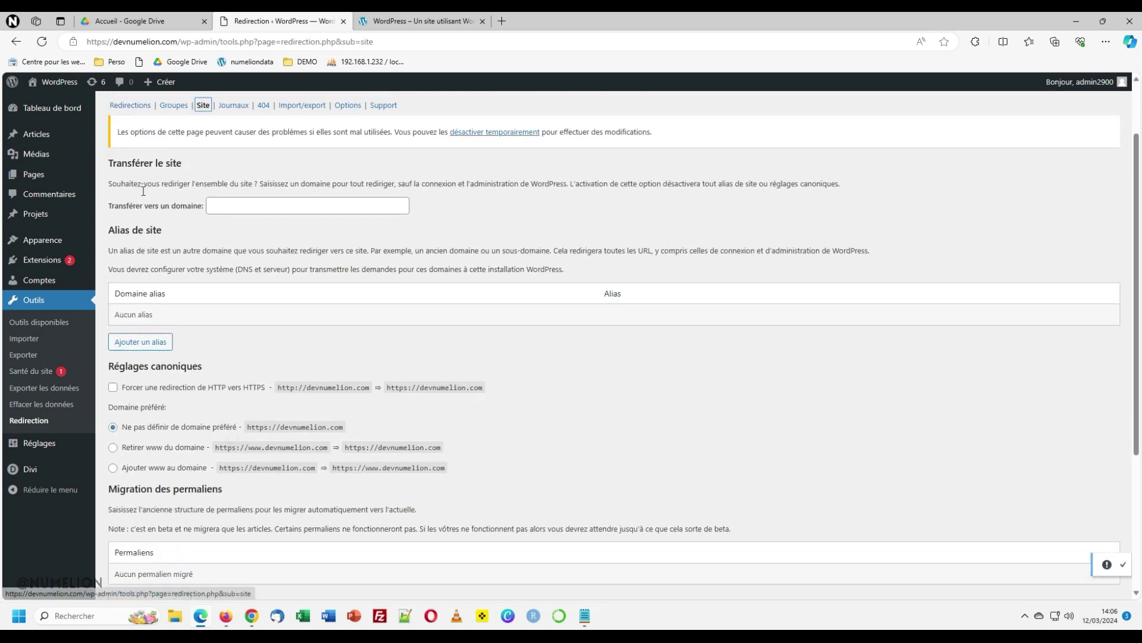
scroll(127, 261, "down", 1)
scroll(126, 262, "down", 1)
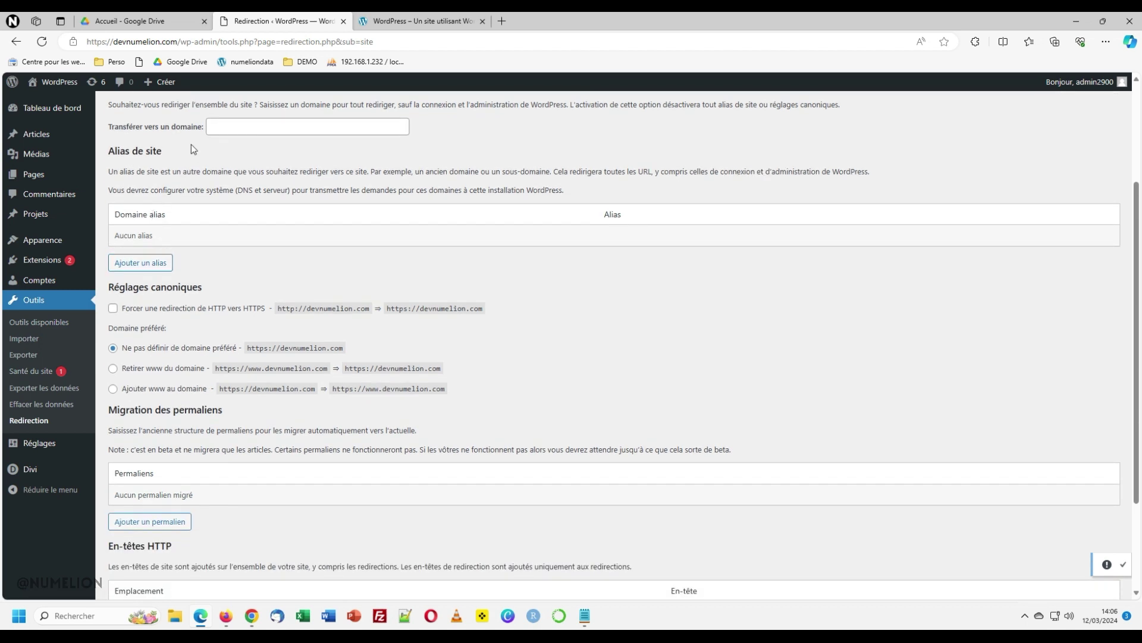
left_click(247, 132)
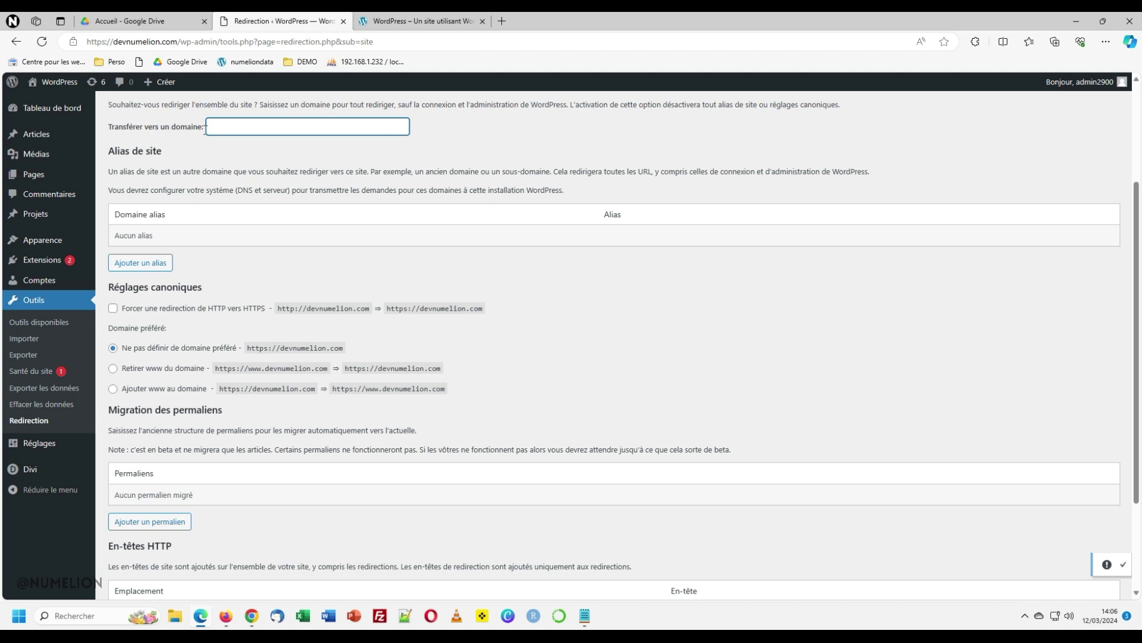
scroll(218, 149, "up", 4)
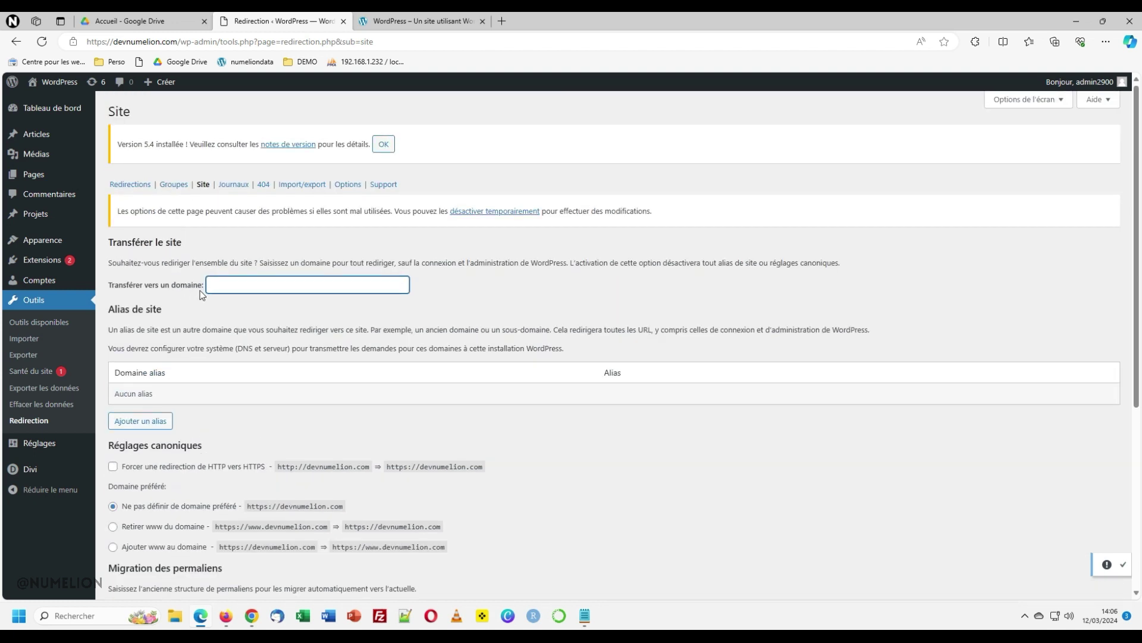
scroll(201, 286, "down", 3)
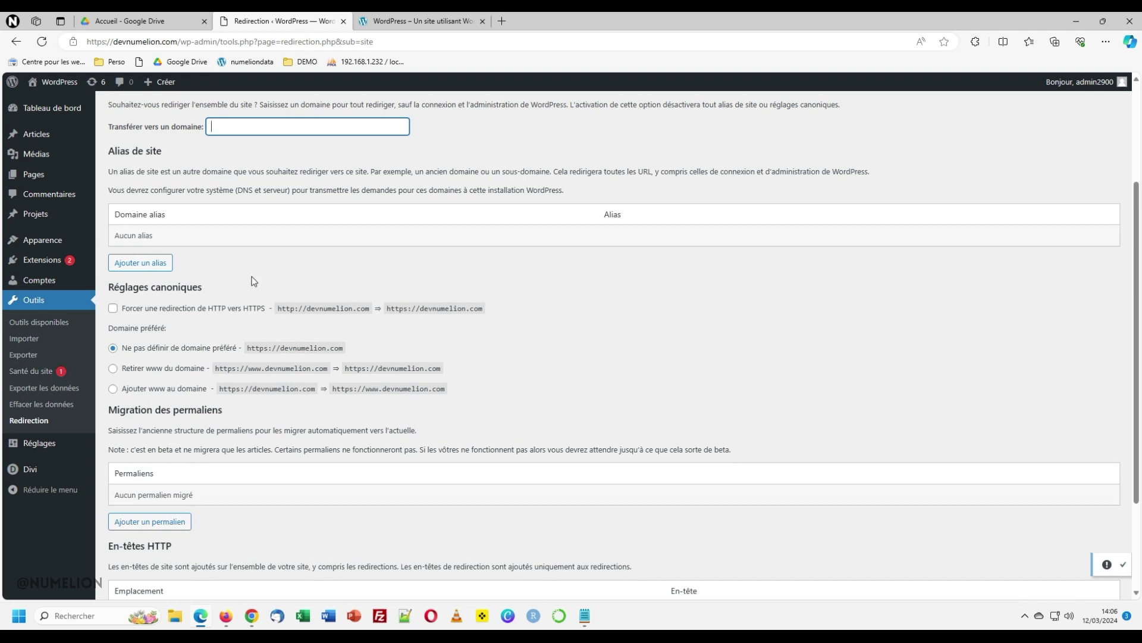
left_click_drag(127, 289, 180, 289)
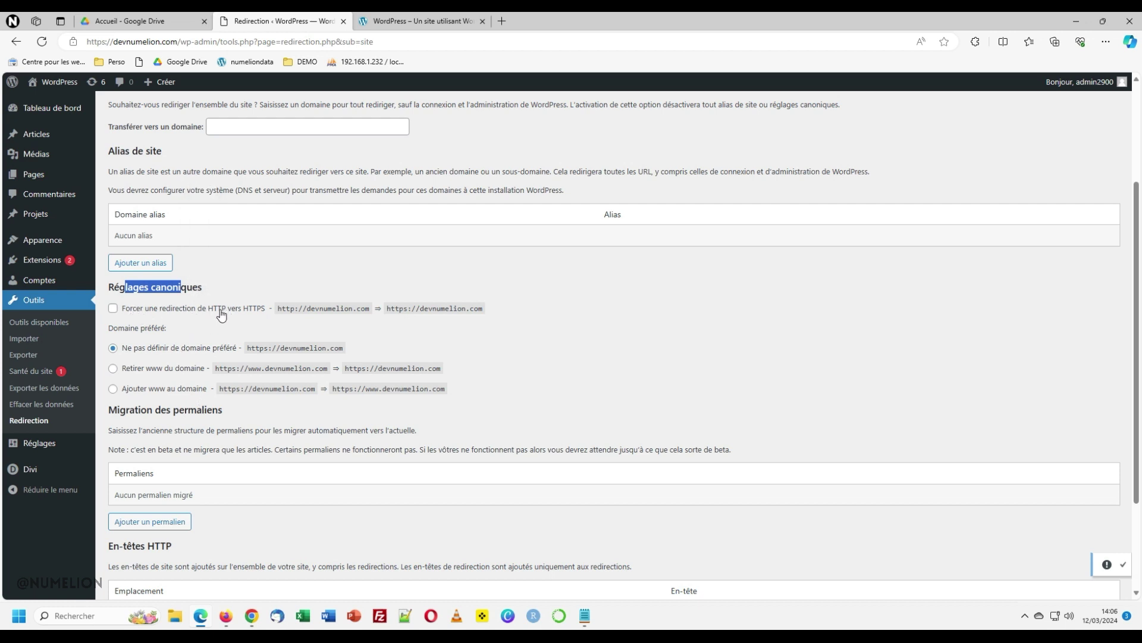
left_click(125, 311)
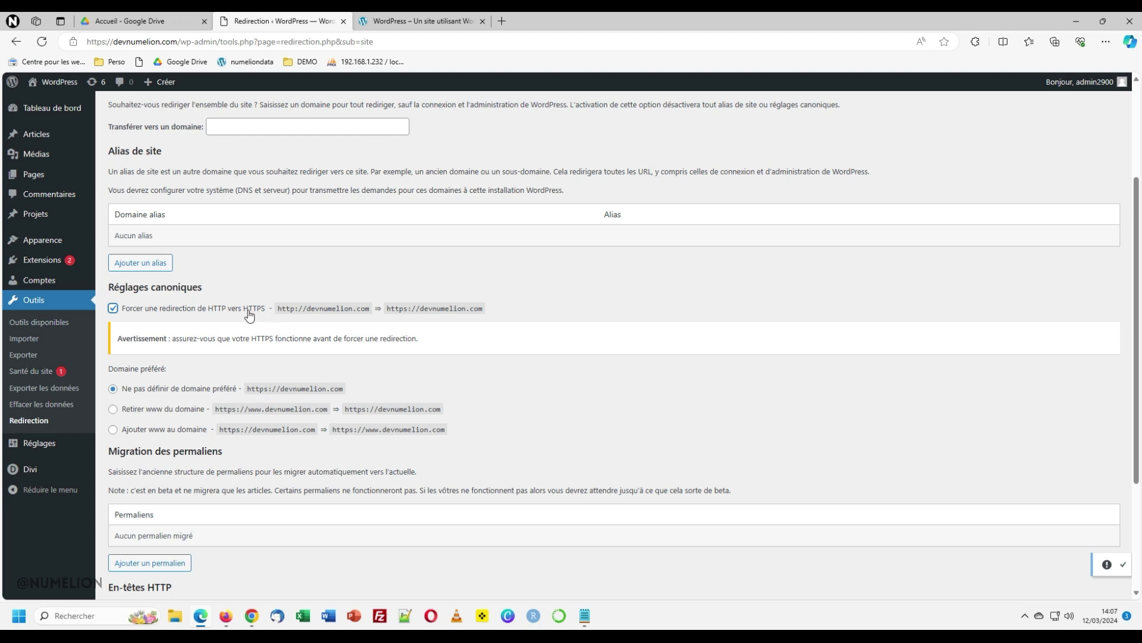
scroll(261, 448, "down", 3)
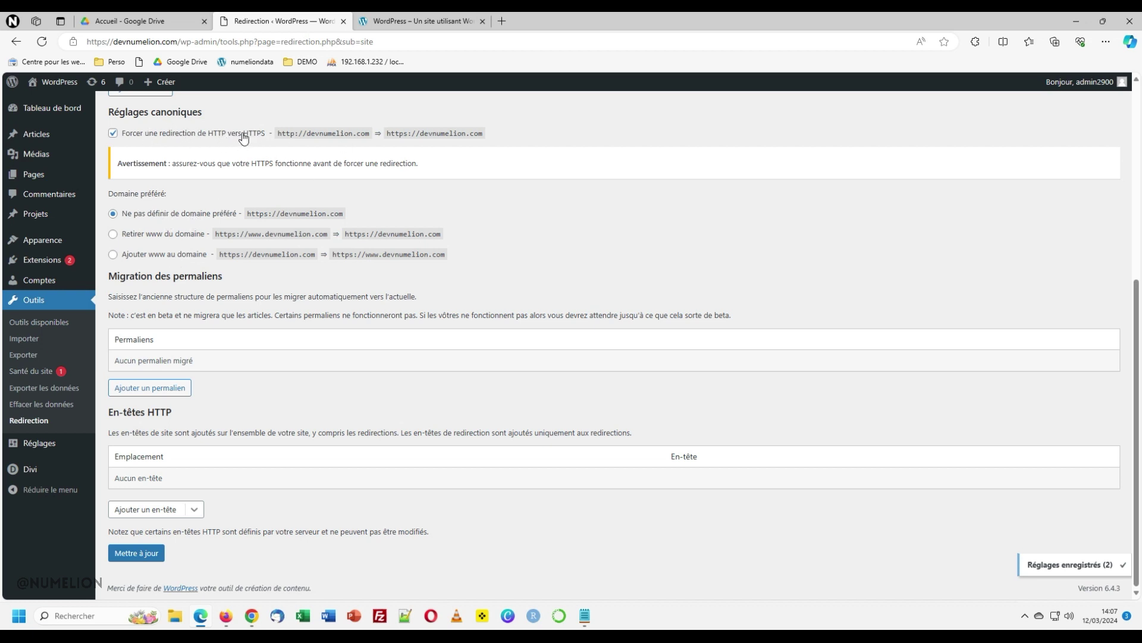
- Test the forced HTTPS redirection by reloading the public site devnumelion.com with its plain HTTP address
left_click(417, 21)
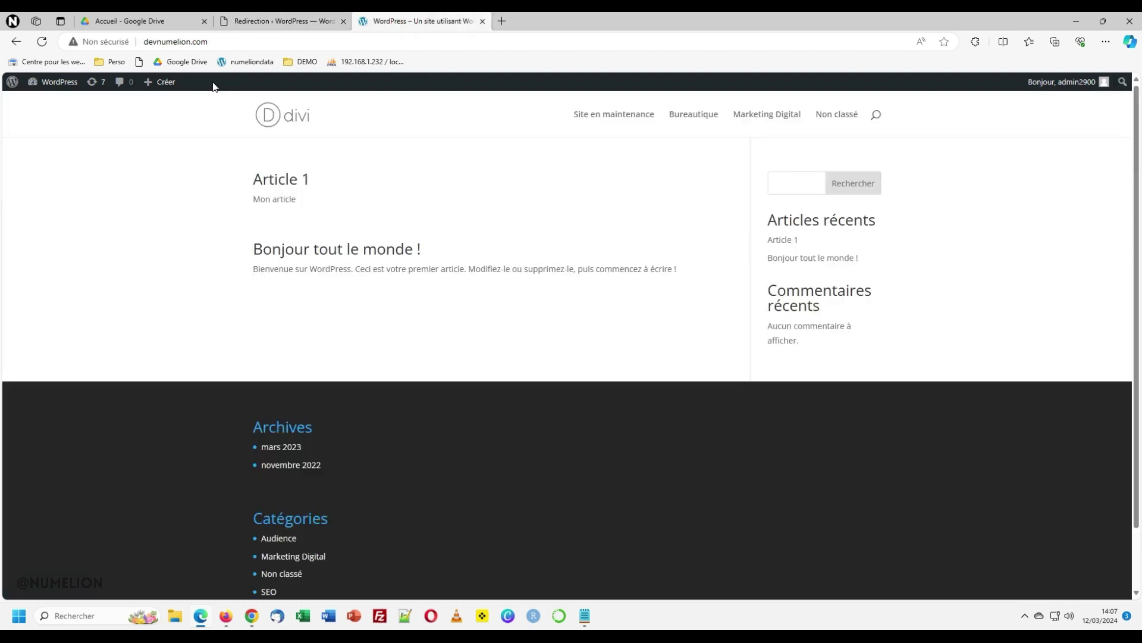
left_click(191, 42)
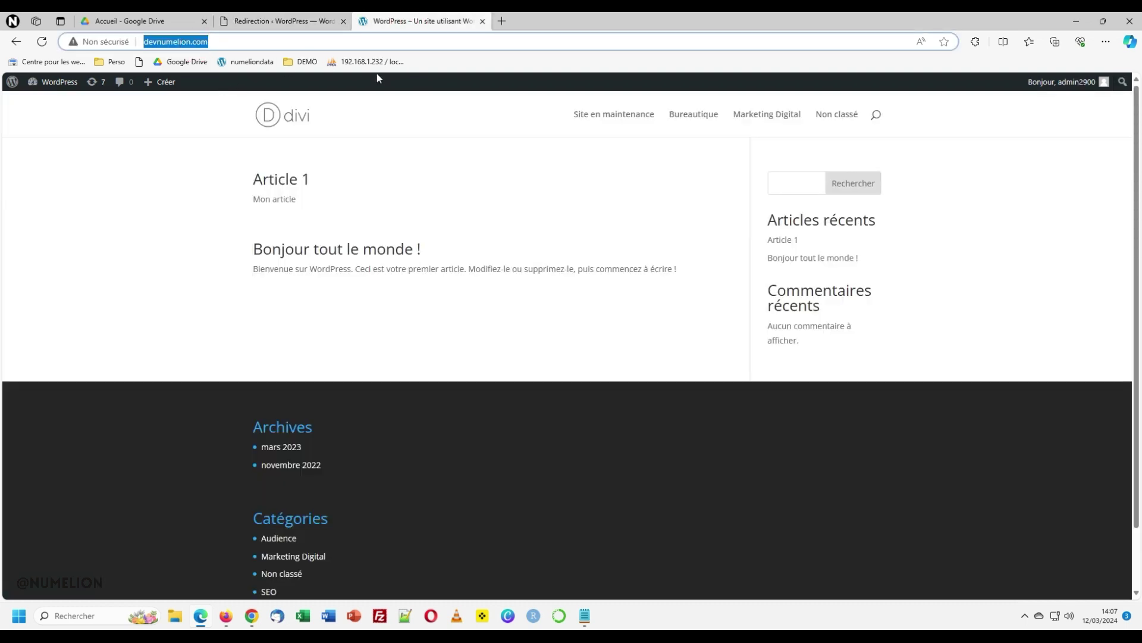
key("Return")
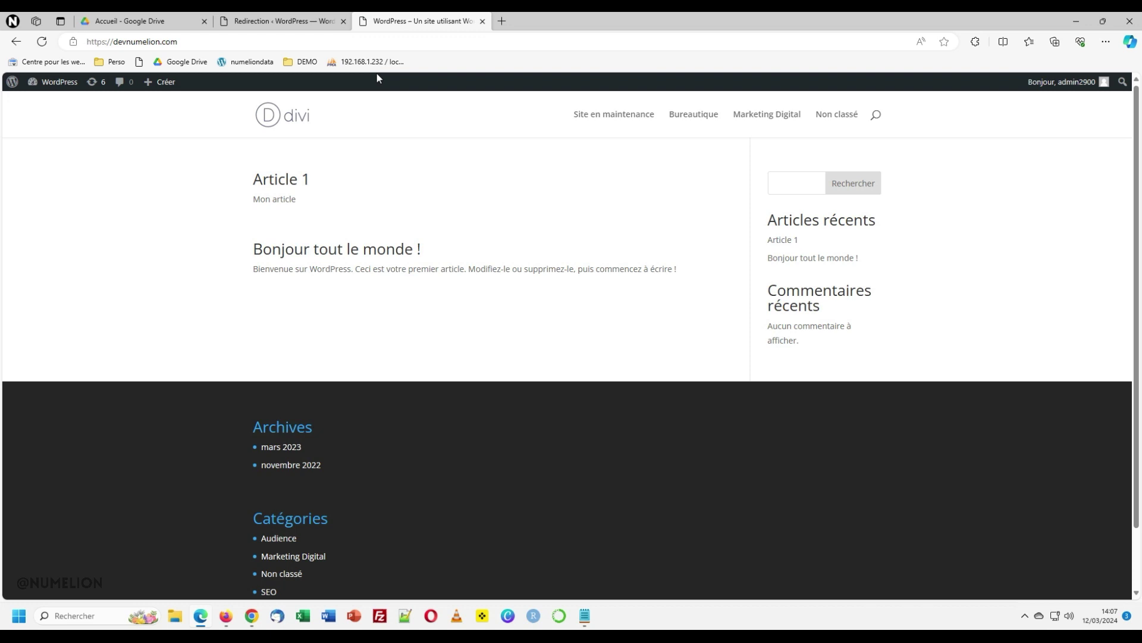
left_click(107, 41)
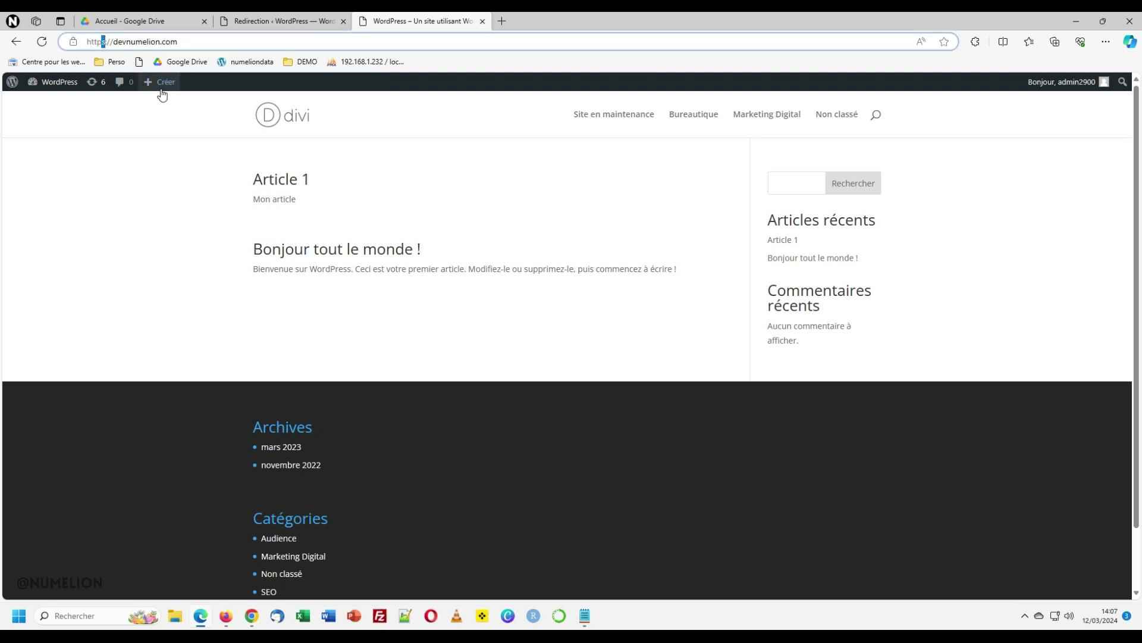
key("BackSpace")
key("Escape")
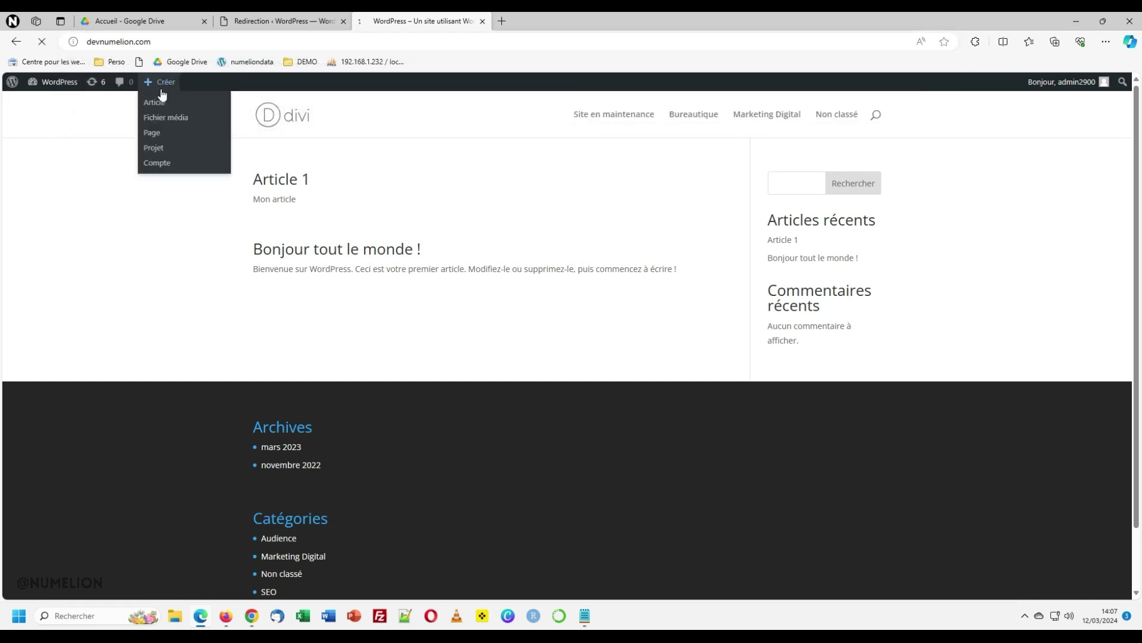